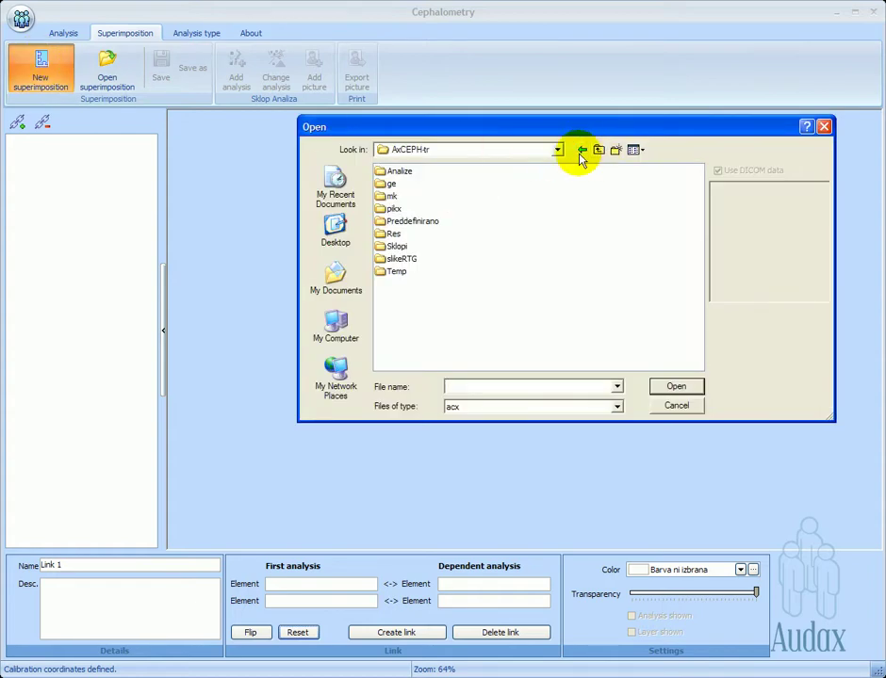
Step: Open aa1.acx from the mk folder as the first analysis
double_click(392, 200)
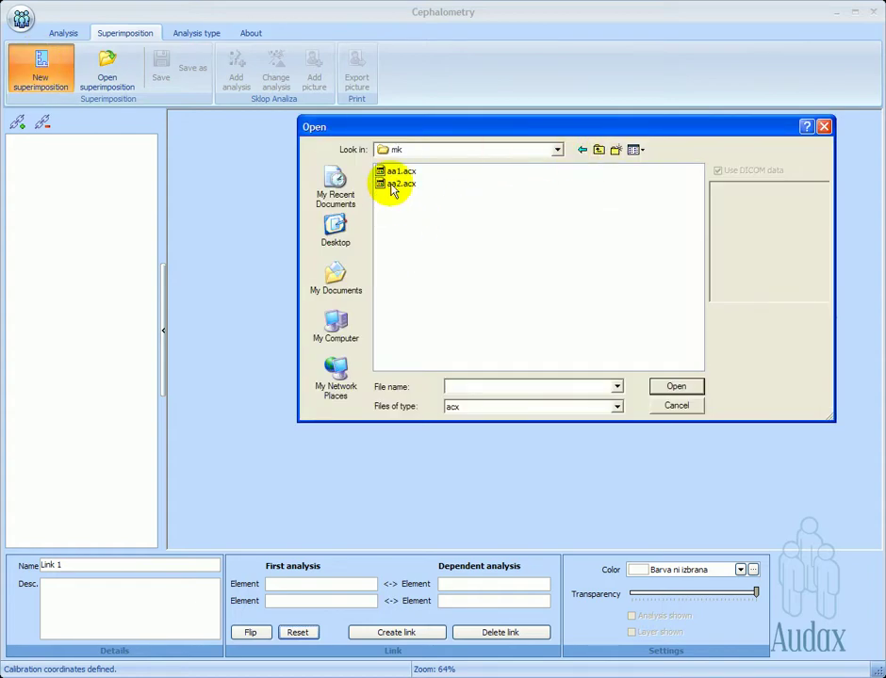
click(394, 172)
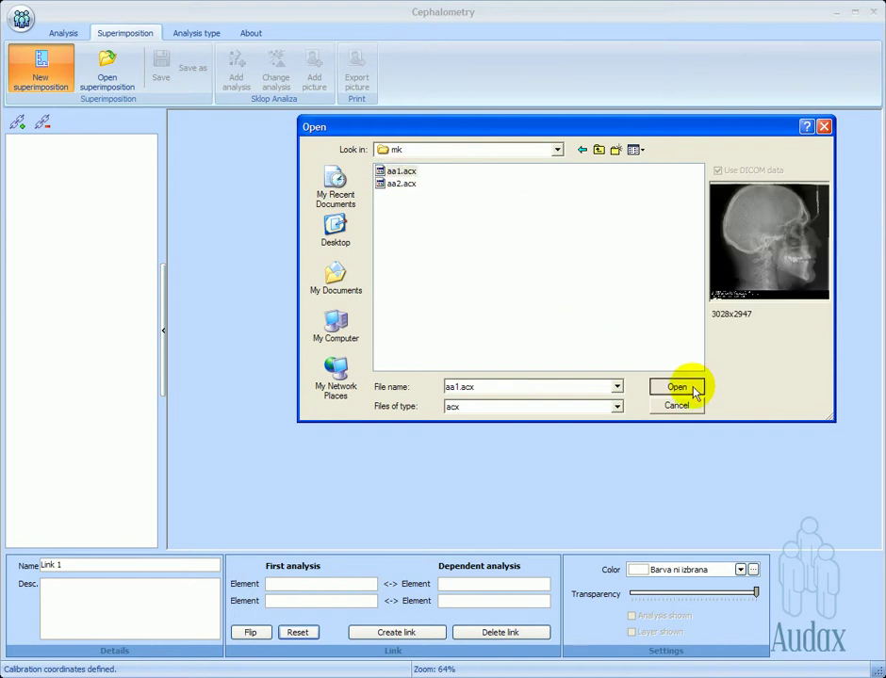
click(695, 388)
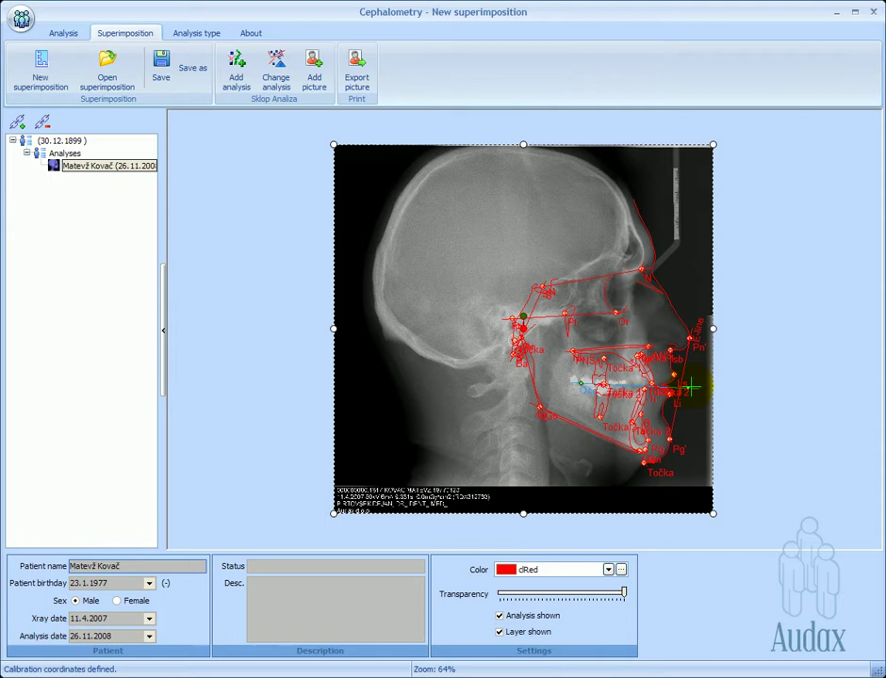
Step: Add aa2.acx from the AxCEPH-tr mk folder as the second, green-traced analysis
click(237, 76)
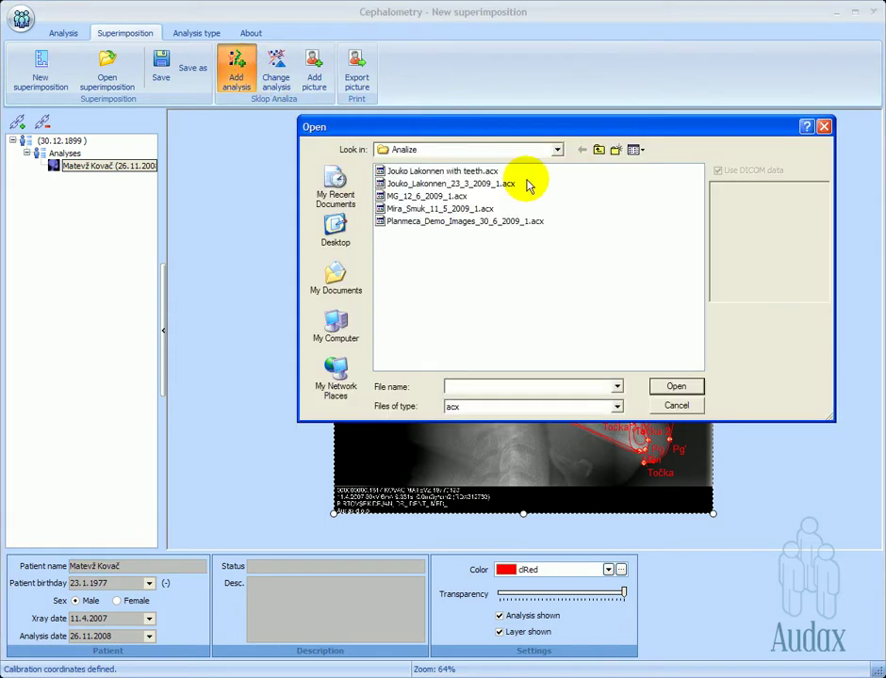
click(596, 149)
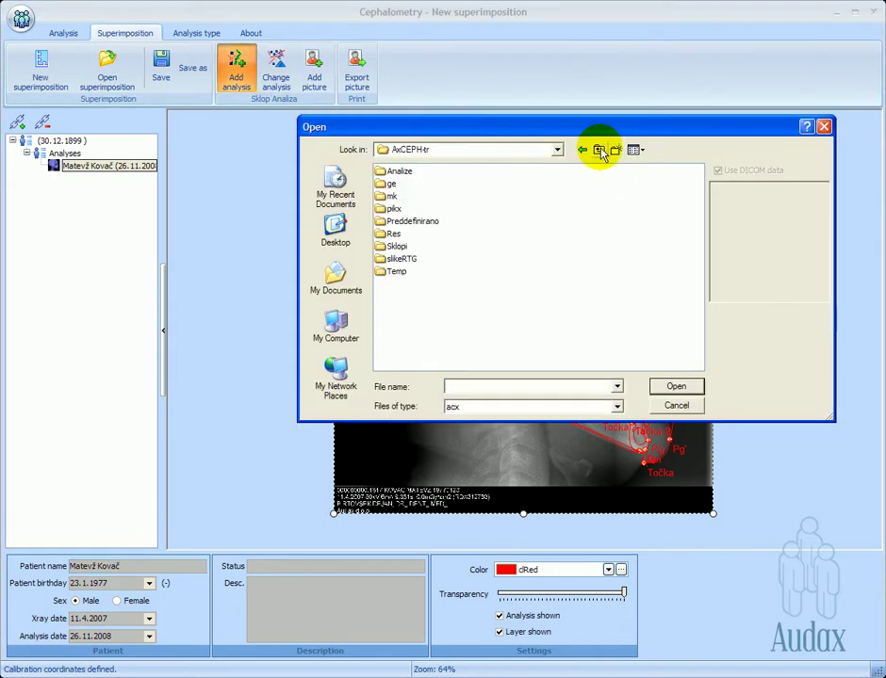
double_click(393, 196)
click(402, 183)
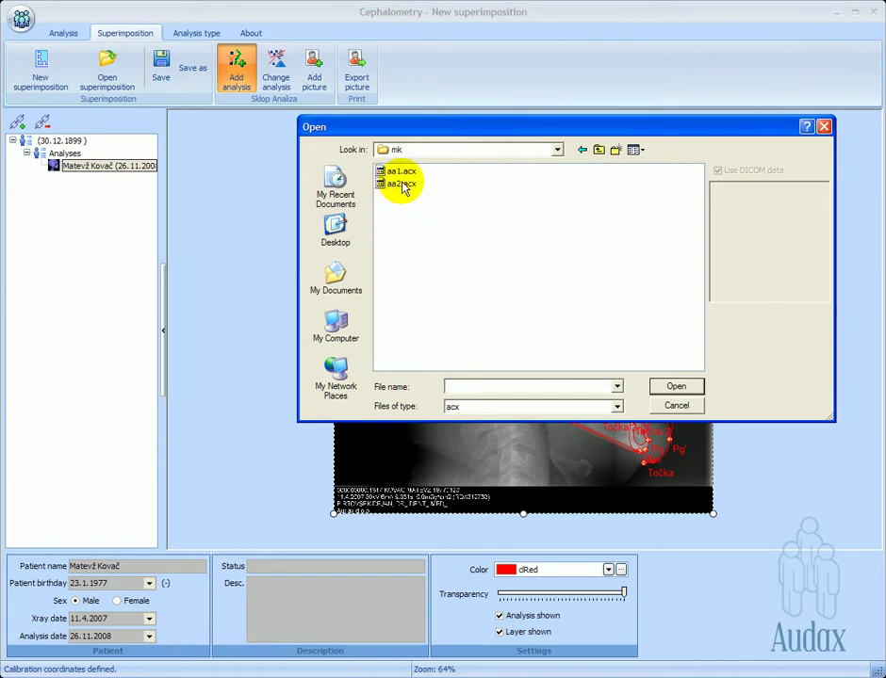
click(656, 383)
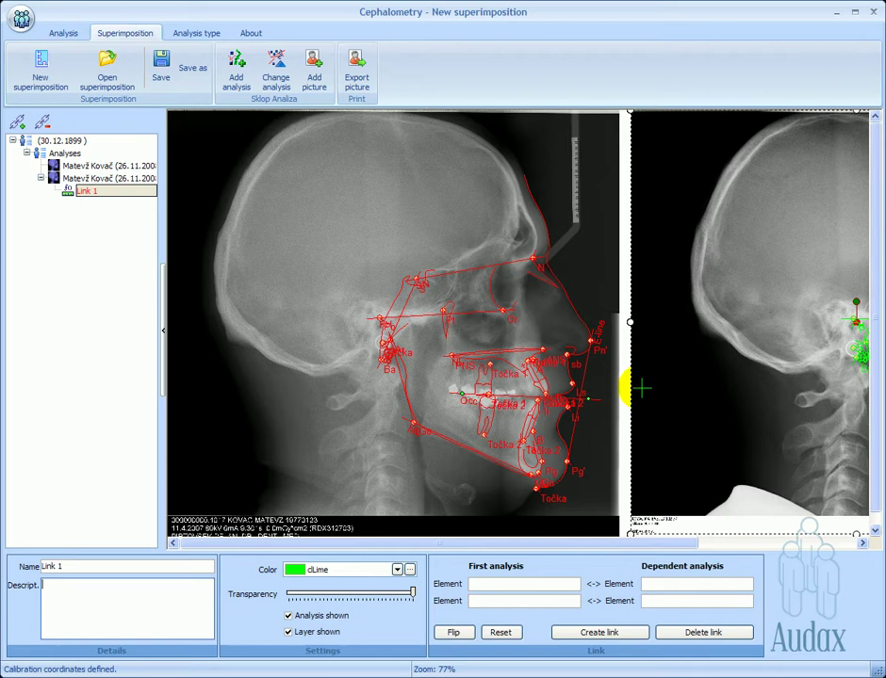
scroll(629, 386, down, 1)
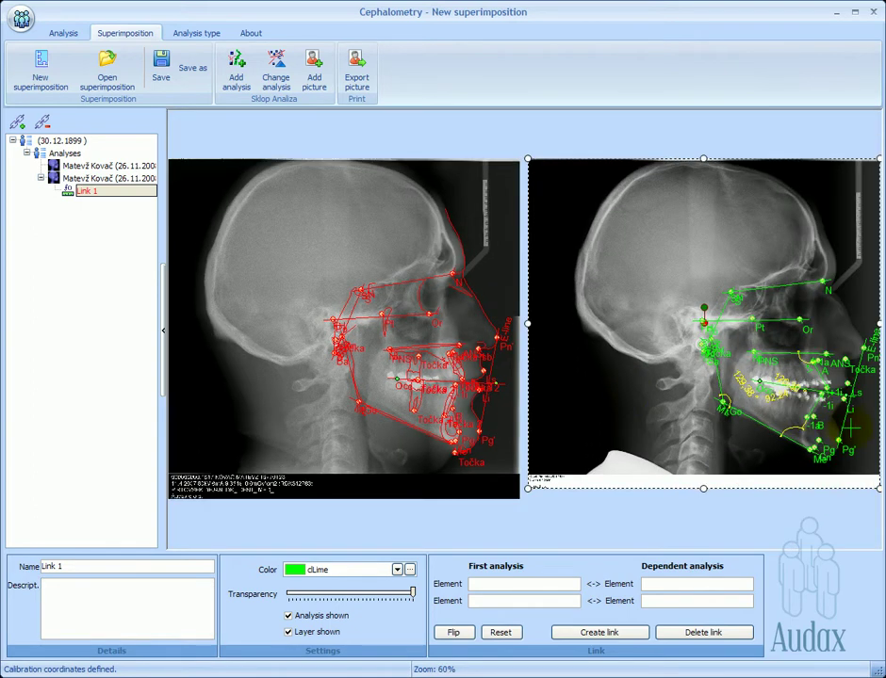
scroll(859, 429, up, 1)
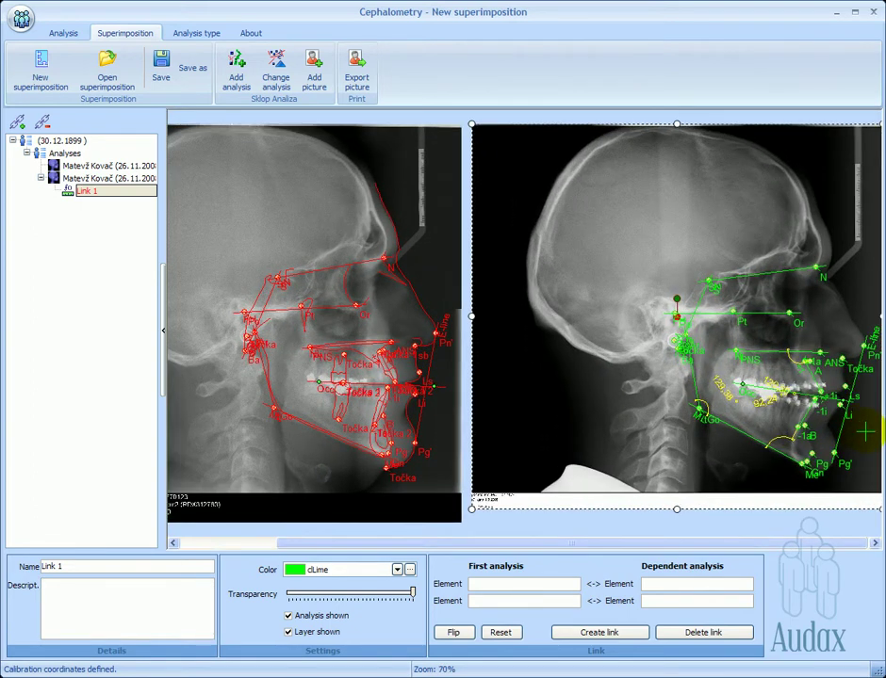
scroll(863, 432, up, 1)
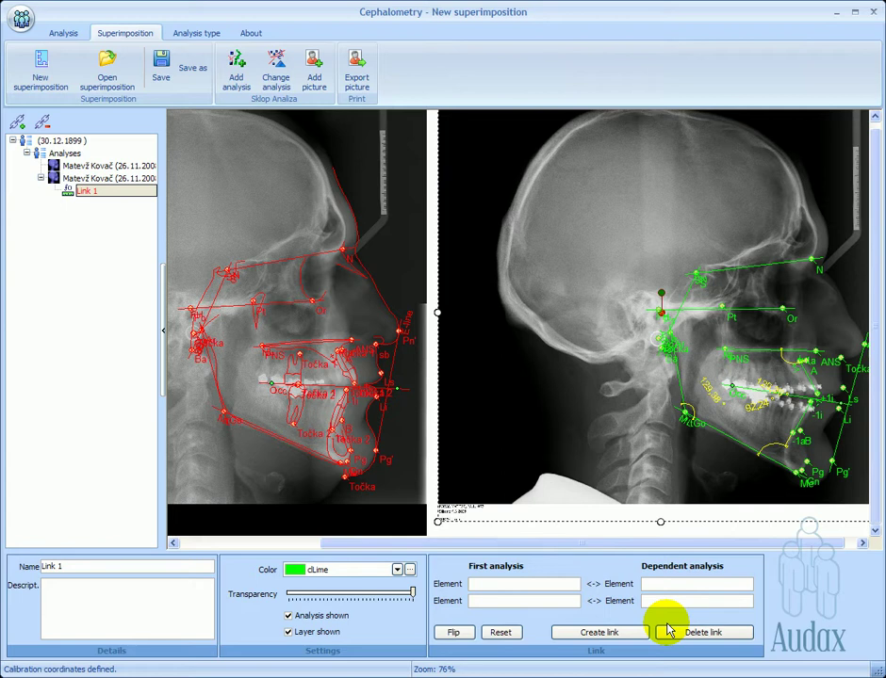
Step: Assemble both X-rays on sella and nasion and rename Link 1 to SN
click(599, 632)
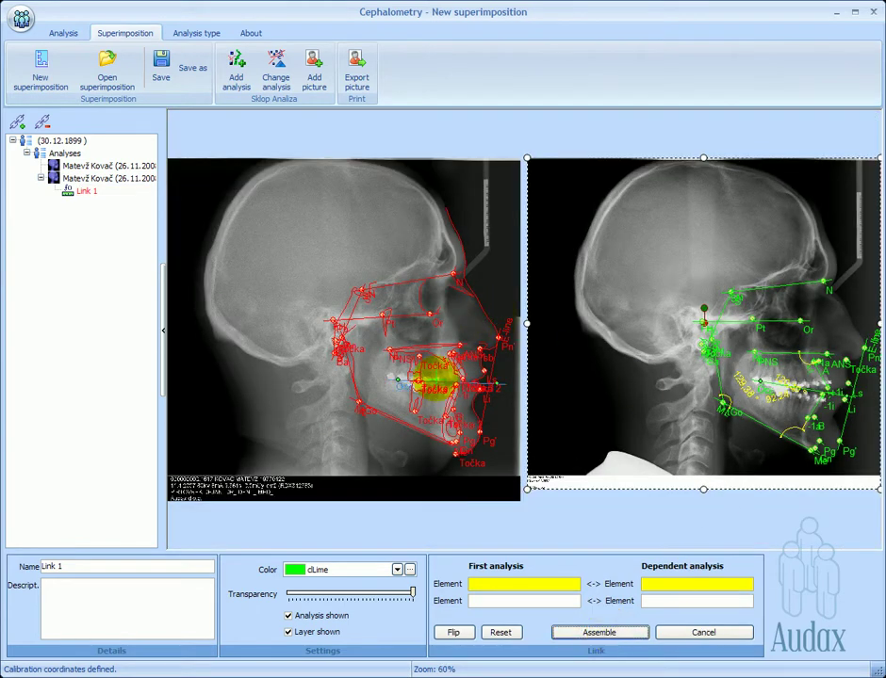
click(363, 294)
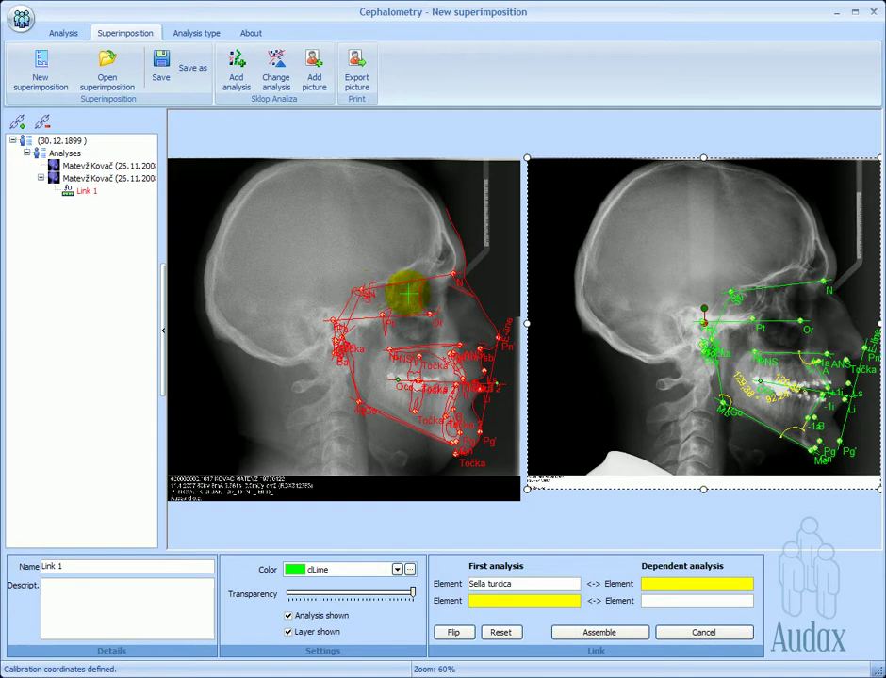
click(459, 281)
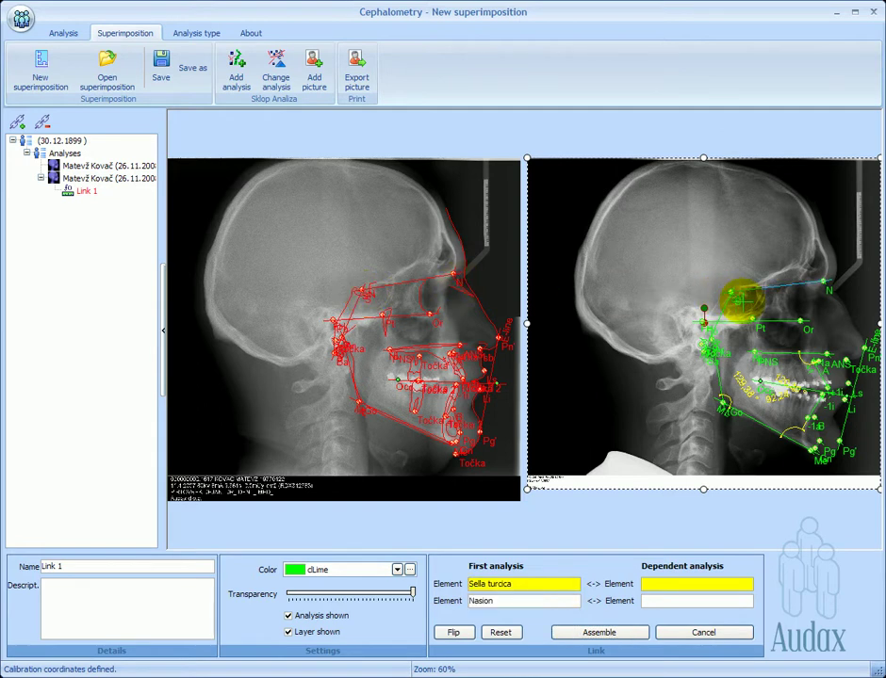
click(736, 298)
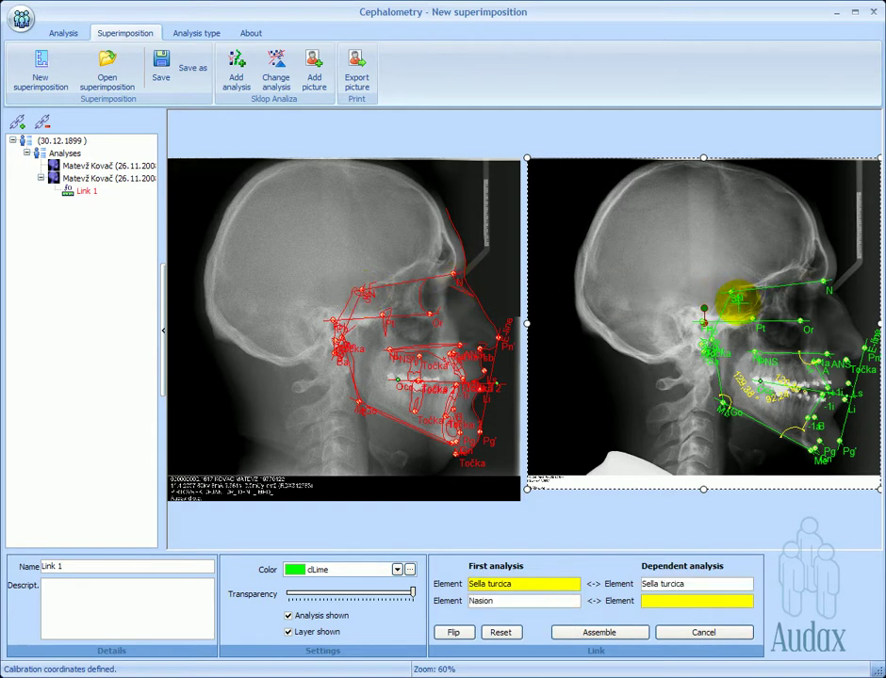
click(829, 293)
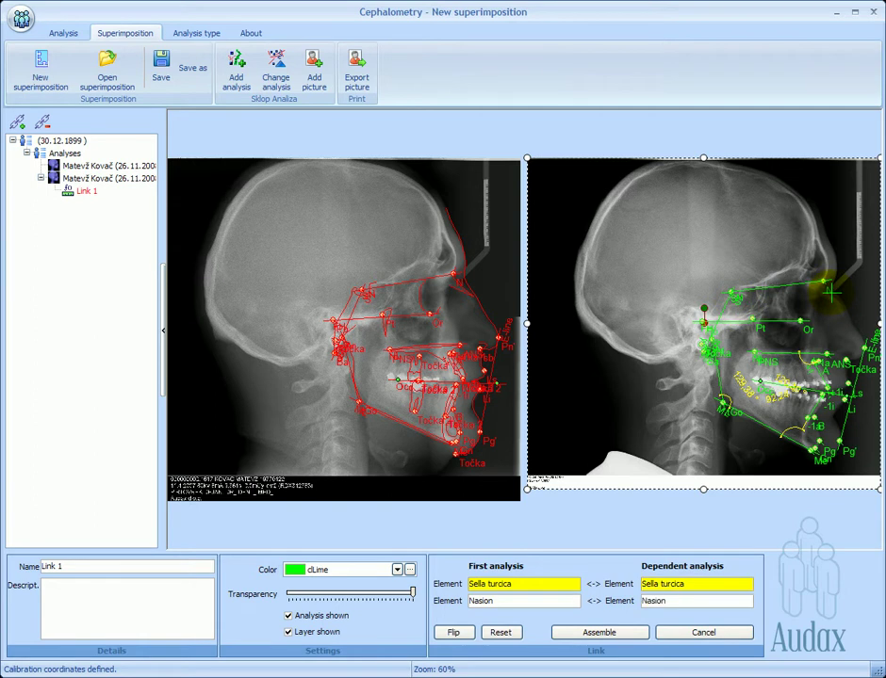
click(629, 633)
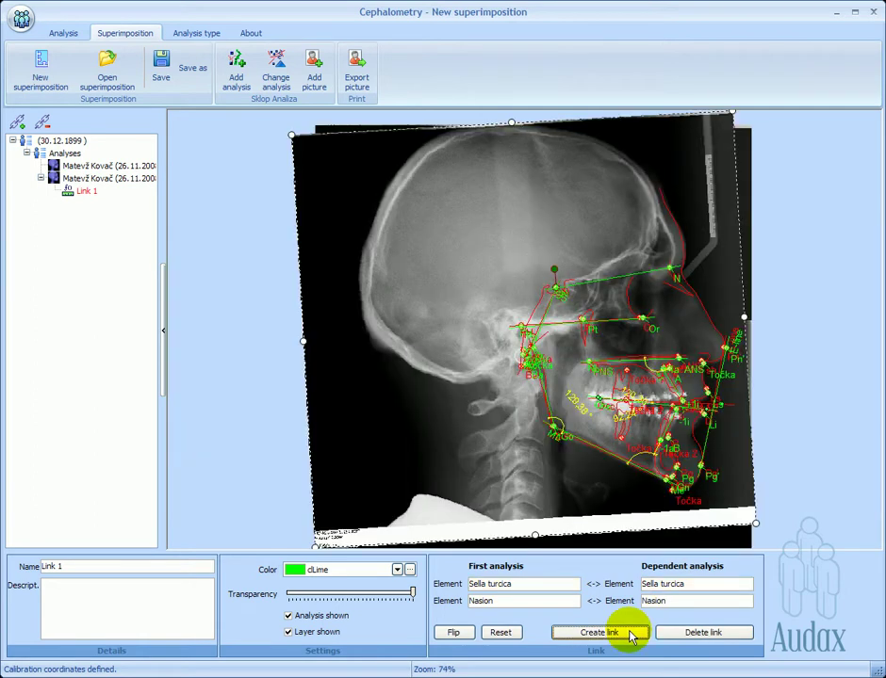
drag(88, 567, 26, 570)
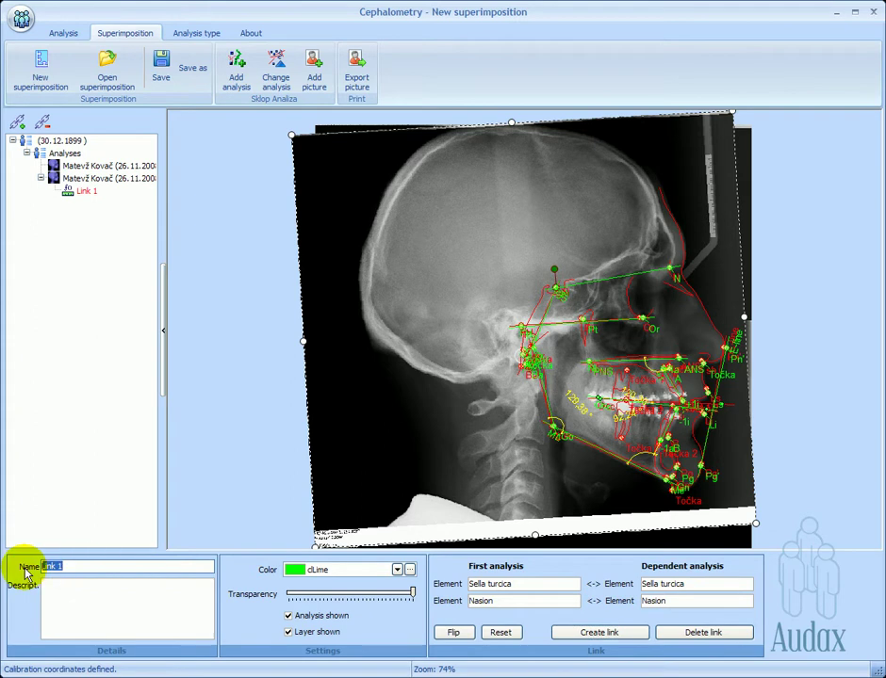
text(SN)
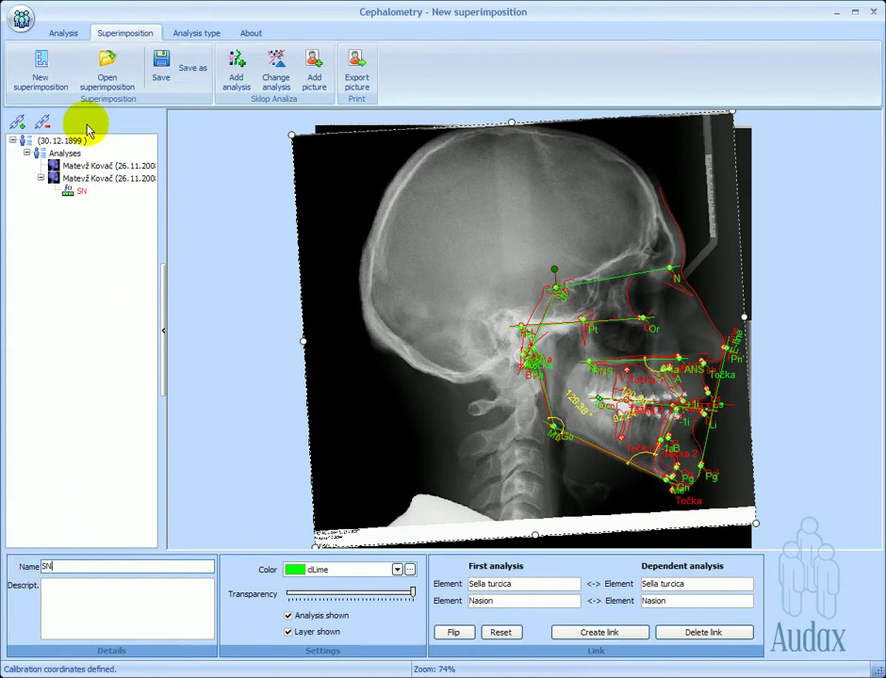
Step: Add Link 2 matching PNS and ANS on both X-rays, and select its name for renaming to NL
click(19, 124)
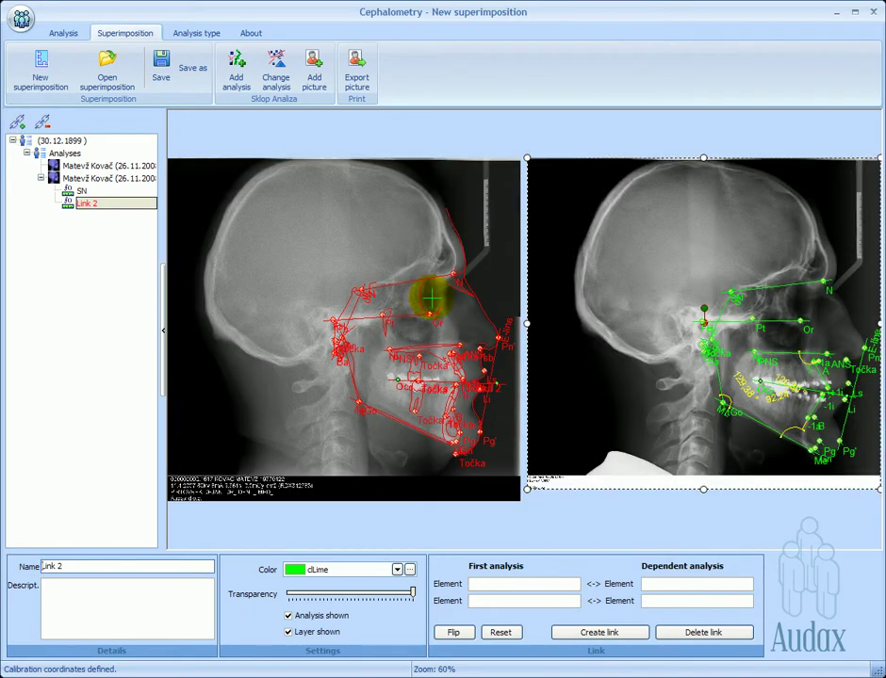
click(592, 634)
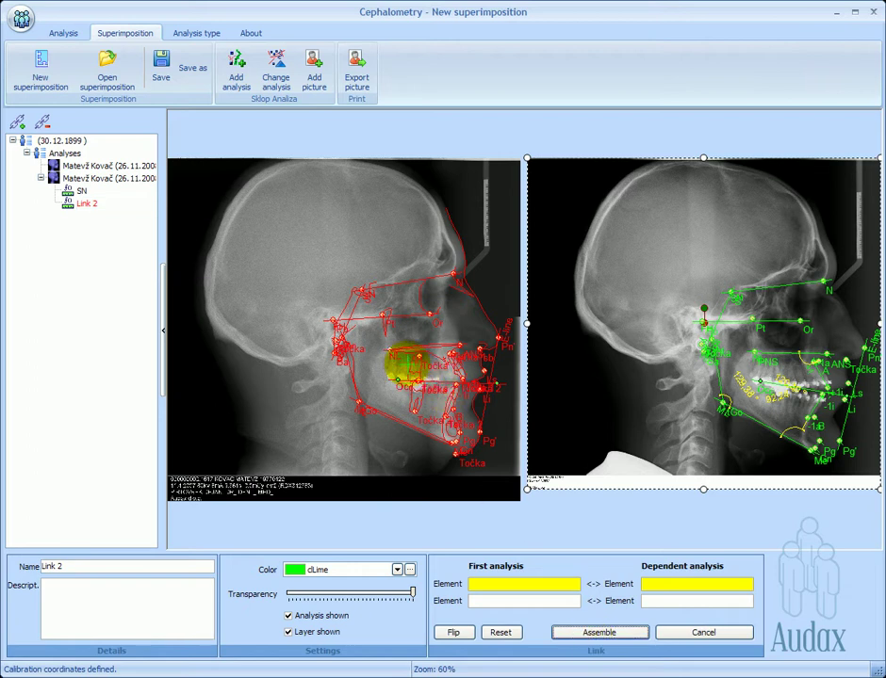
click(404, 358)
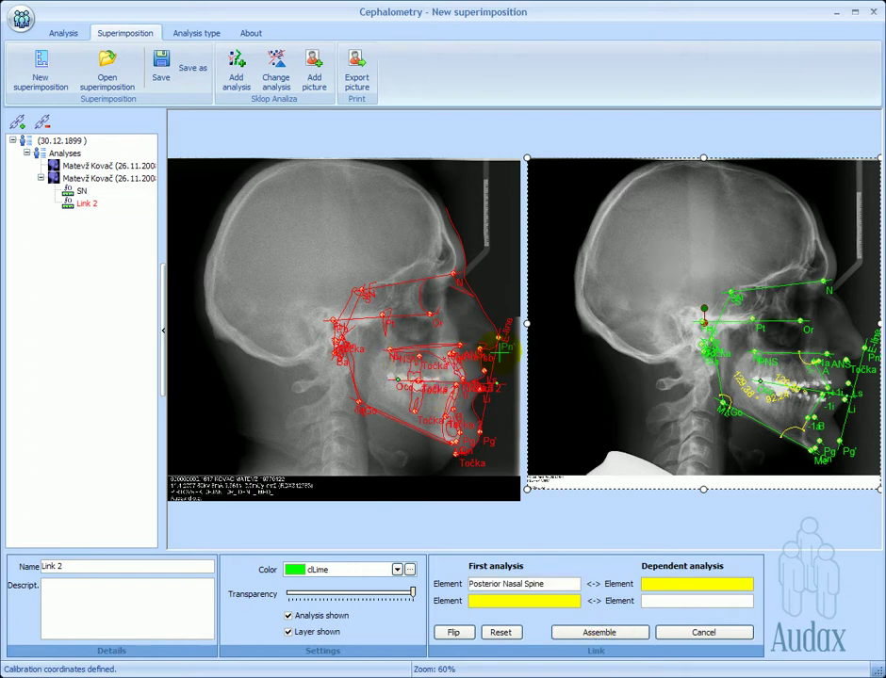
click(471, 349)
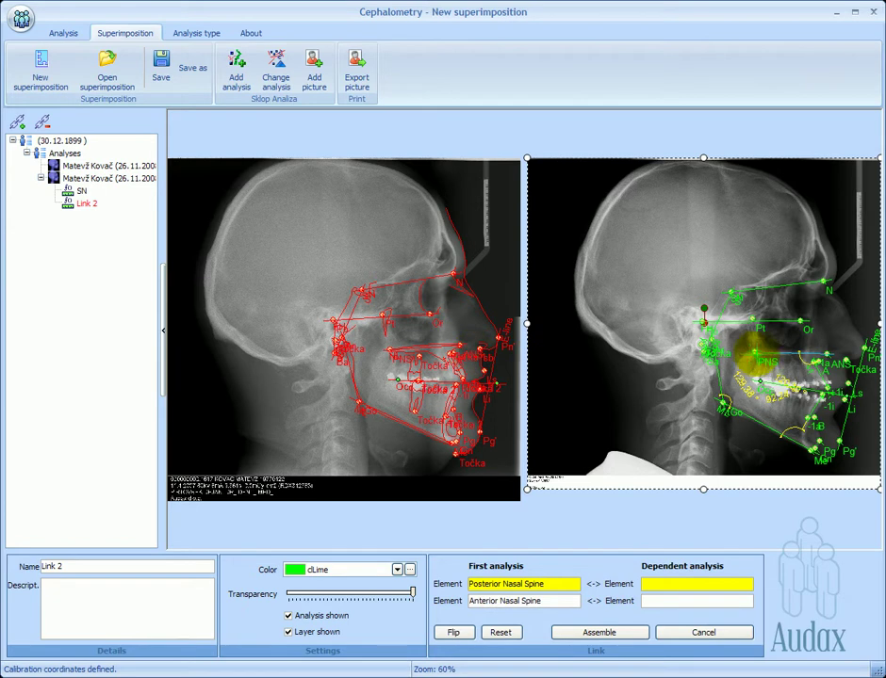
click(750, 365)
click(847, 362)
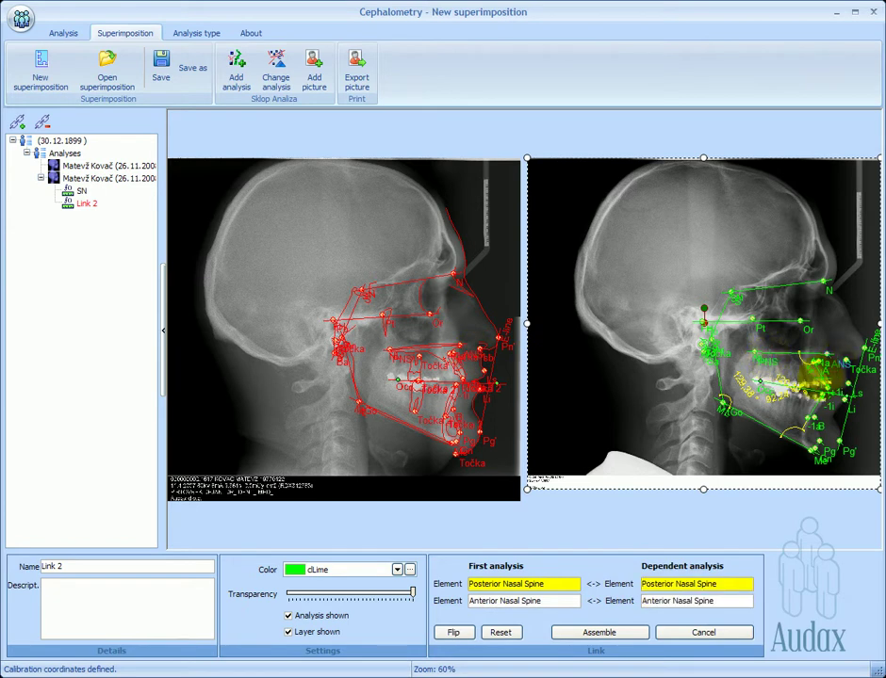
click(625, 633)
triple_click(104, 565)
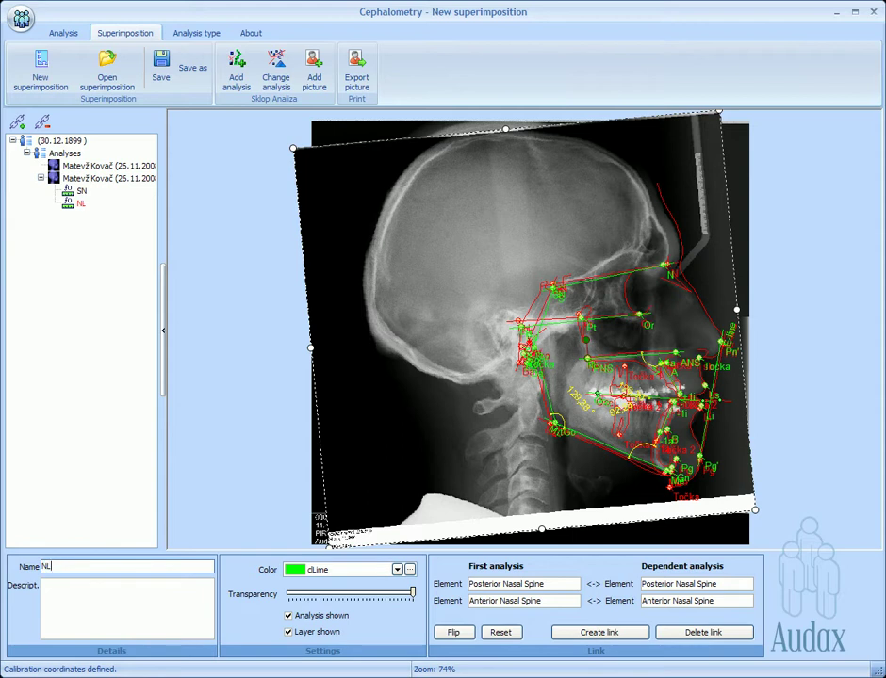
Step: Add Link 3 matching Tangent gonion and Menton on both X-rays and assemble
click(17, 125)
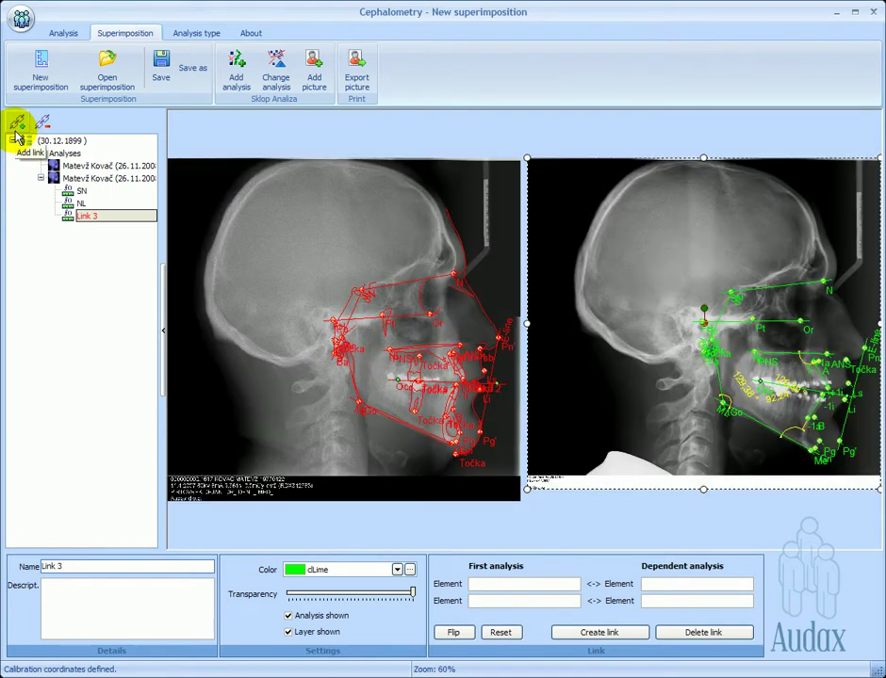
click(599, 632)
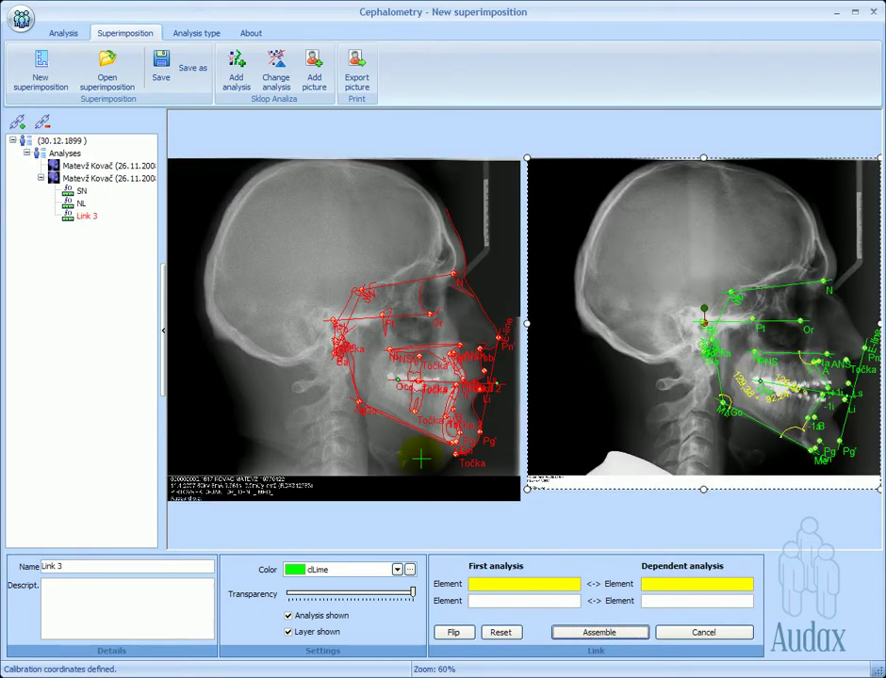
click(356, 422)
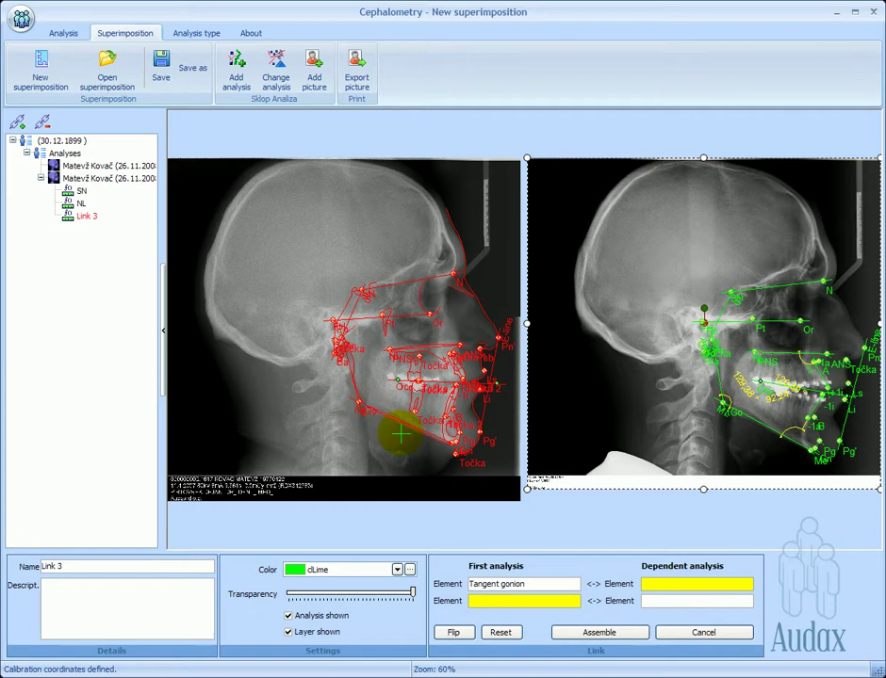
click(455, 450)
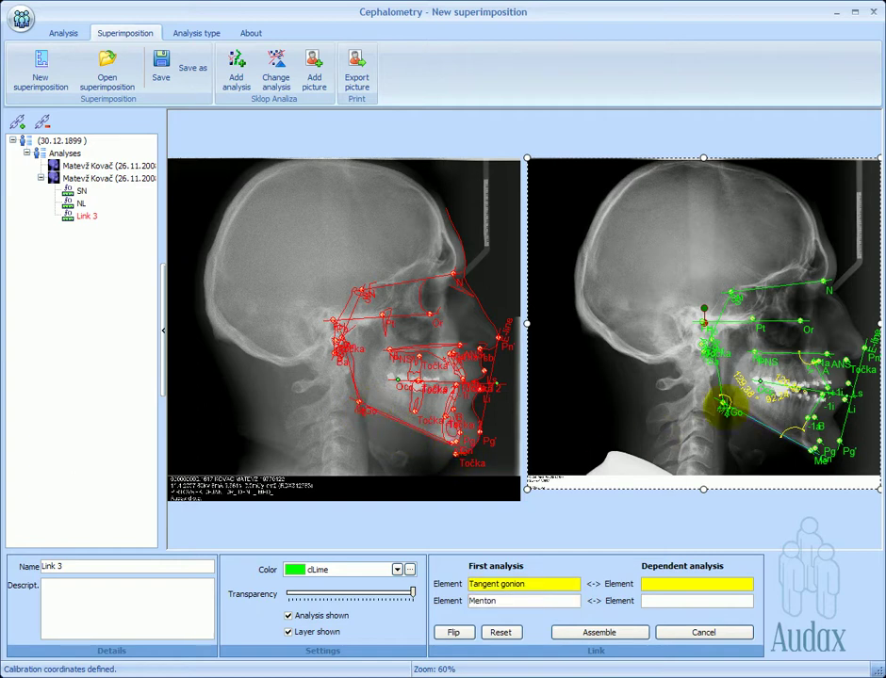
click(748, 423)
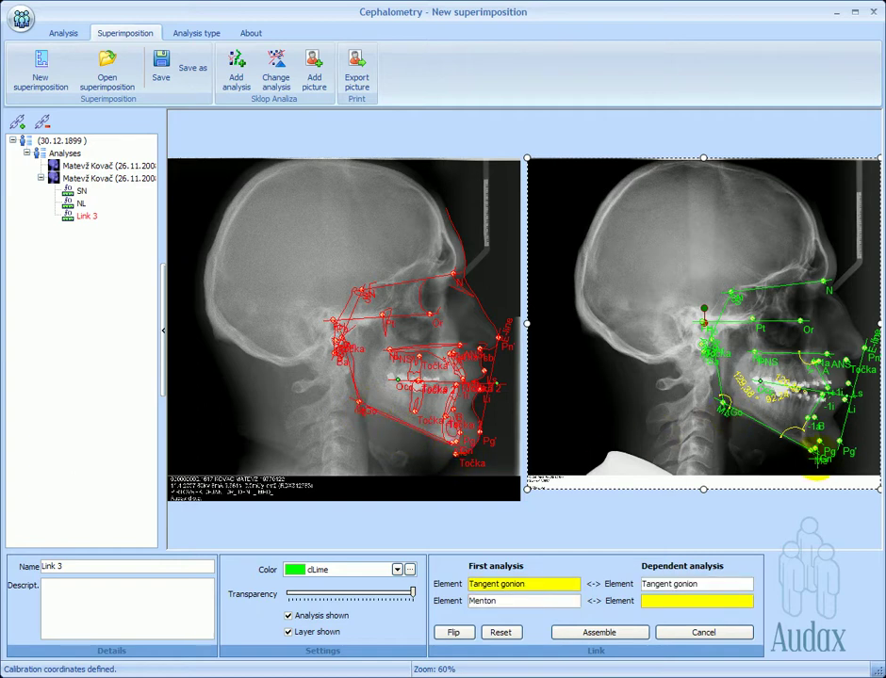
click(816, 476)
click(626, 633)
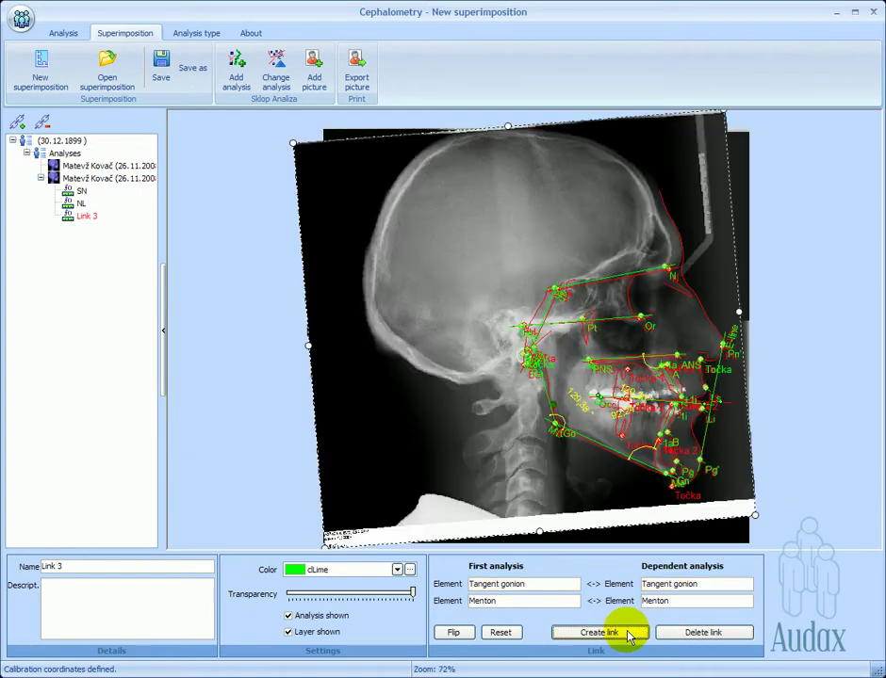
Step: Rename Link 3 to ML and view the SN and NL alignments
drag(124, 567, 7, 571)
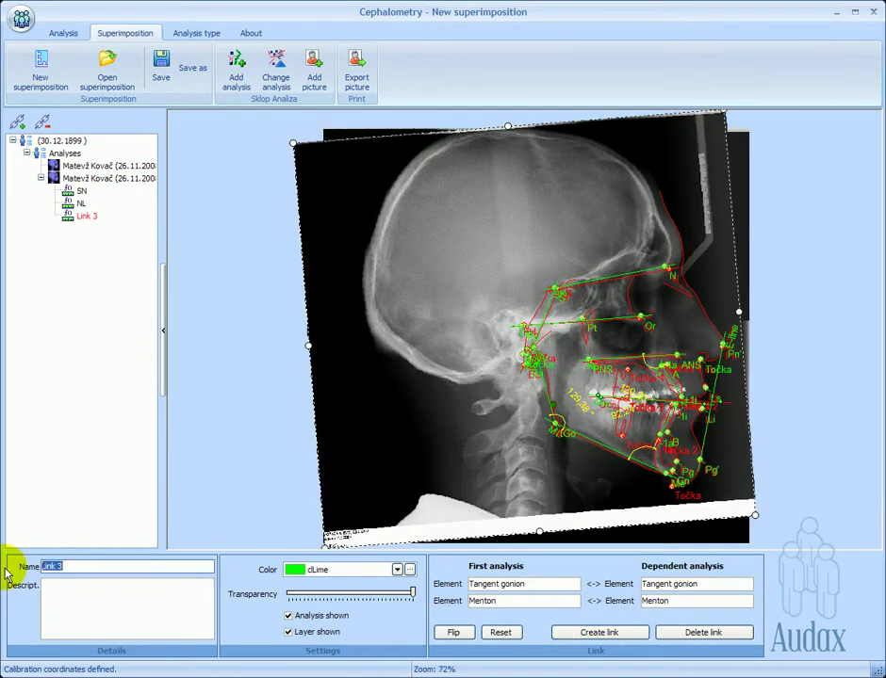
text(ML)
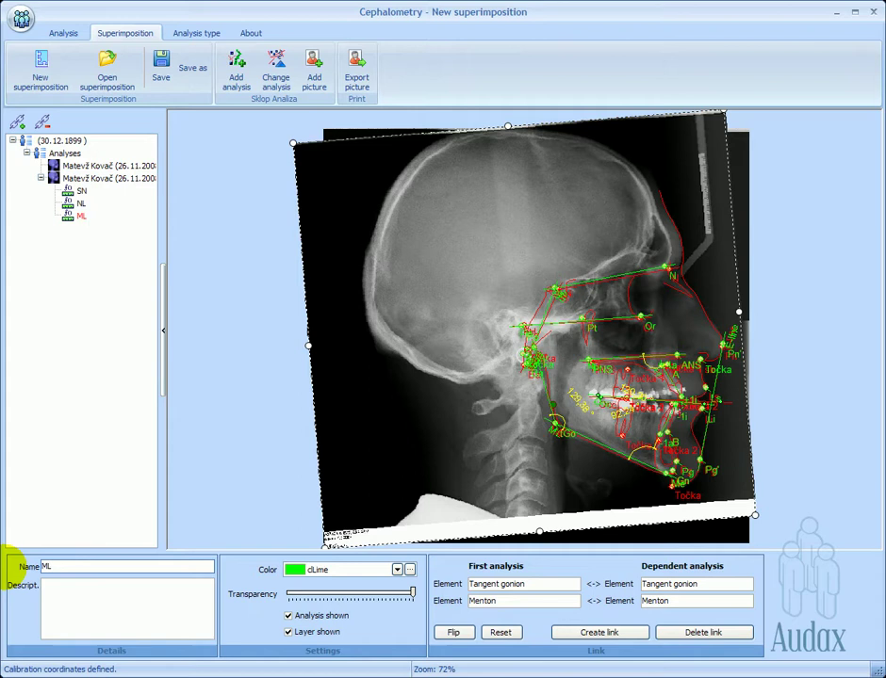
click(82, 193)
click(83, 206)
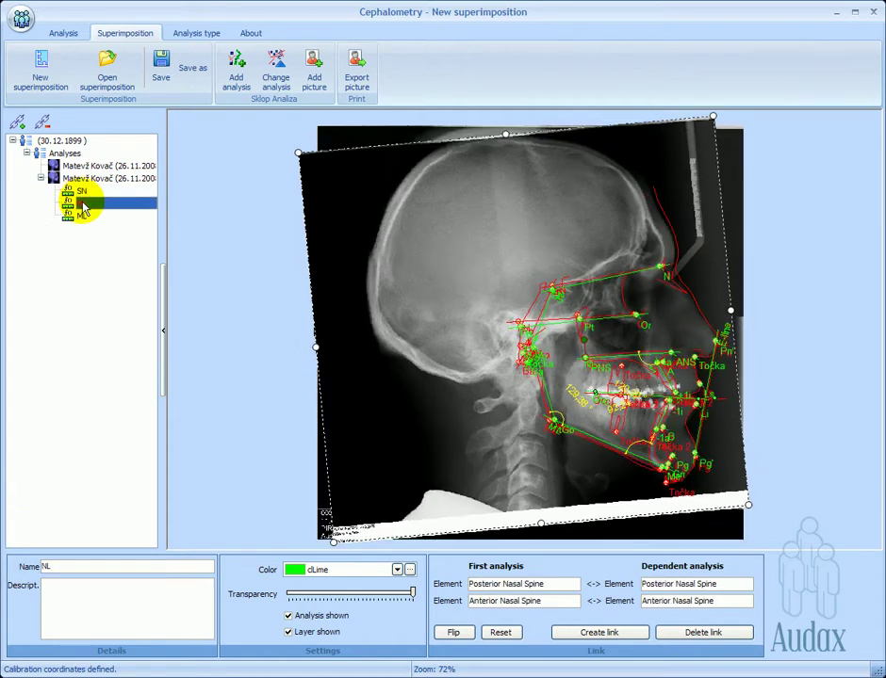
Step: Drag the overlay transparency to minimum while comparing the ML and SN alignments
click(411, 593)
drag(412, 595, 321, 587)
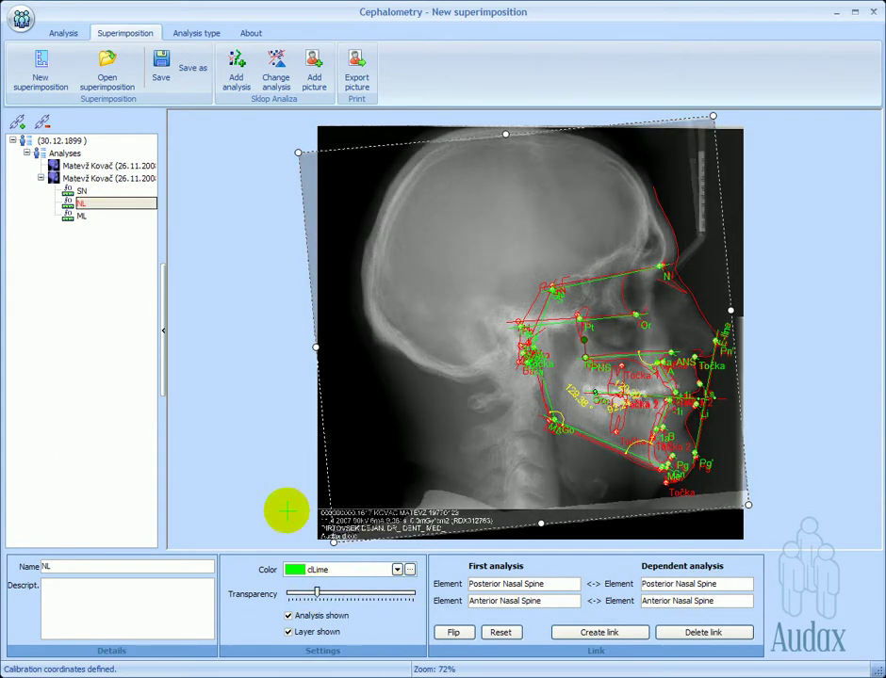
click(79, 214)
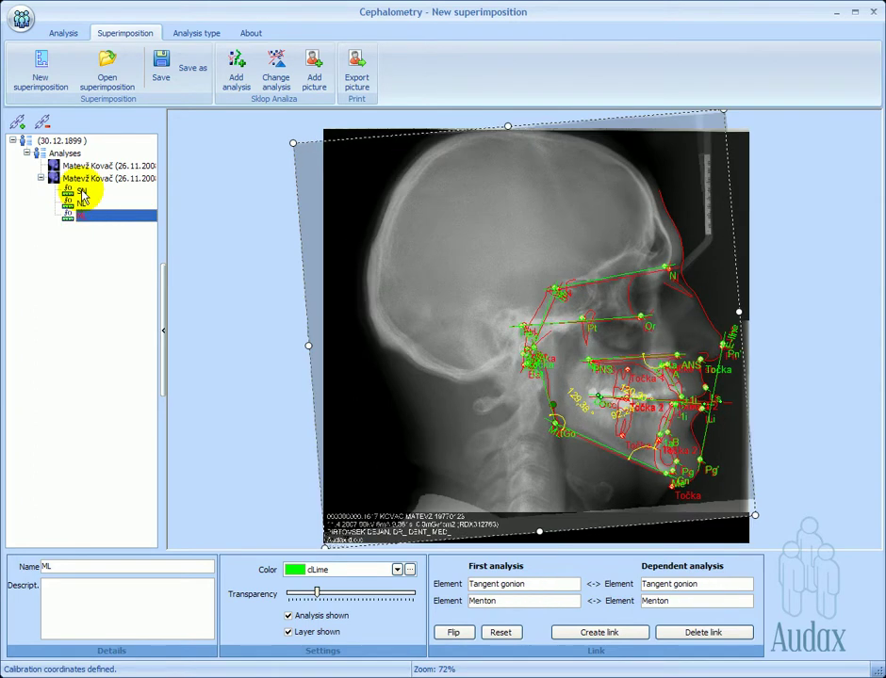
click(83, 193)
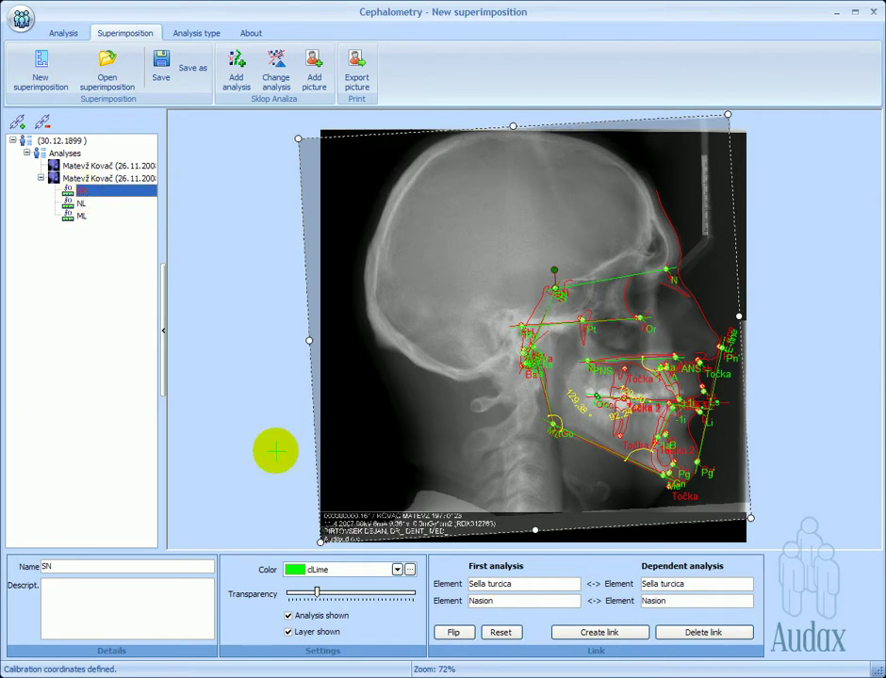
drag(318, 595, 277, 597)
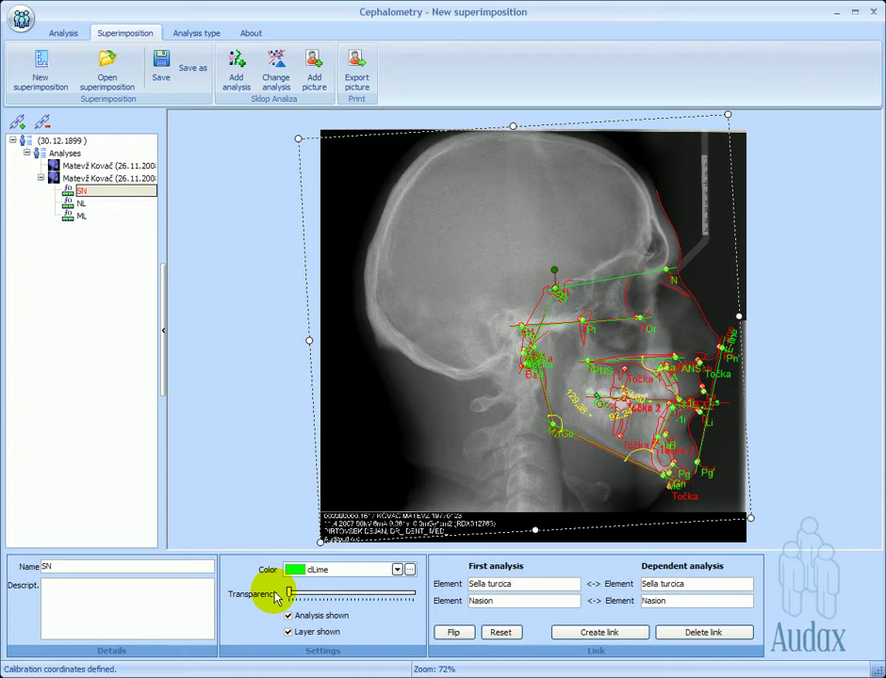
Step: Add the profile photo mask _ IS.jpg as a picture
click(315, 79)
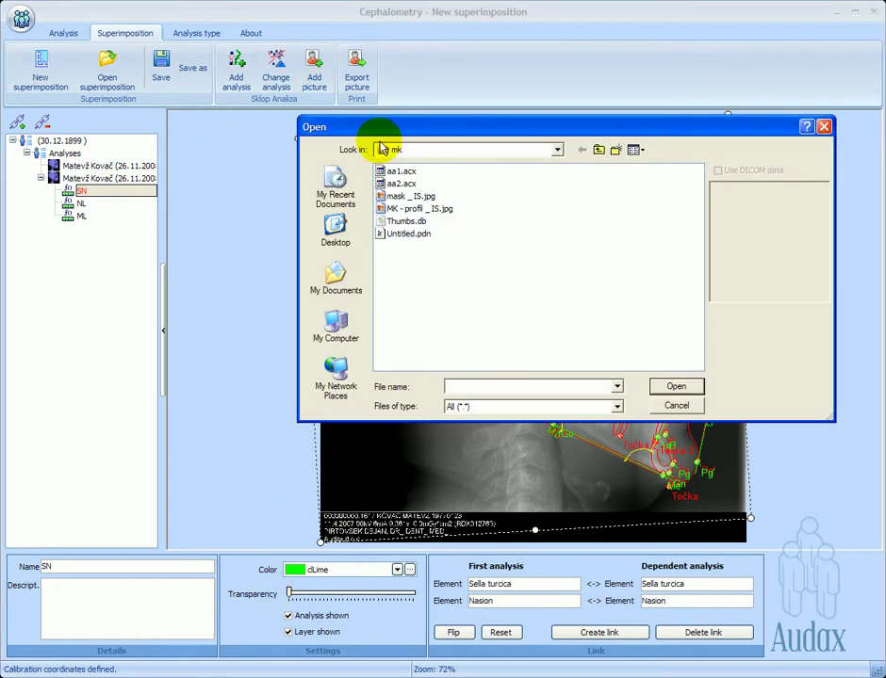
click(407, 196)
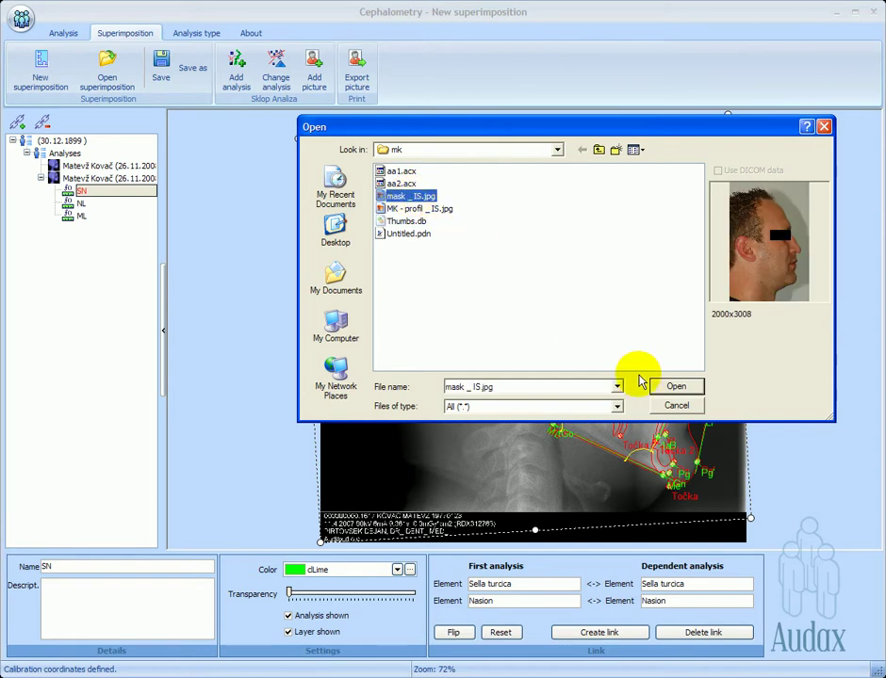
click(686, 386)
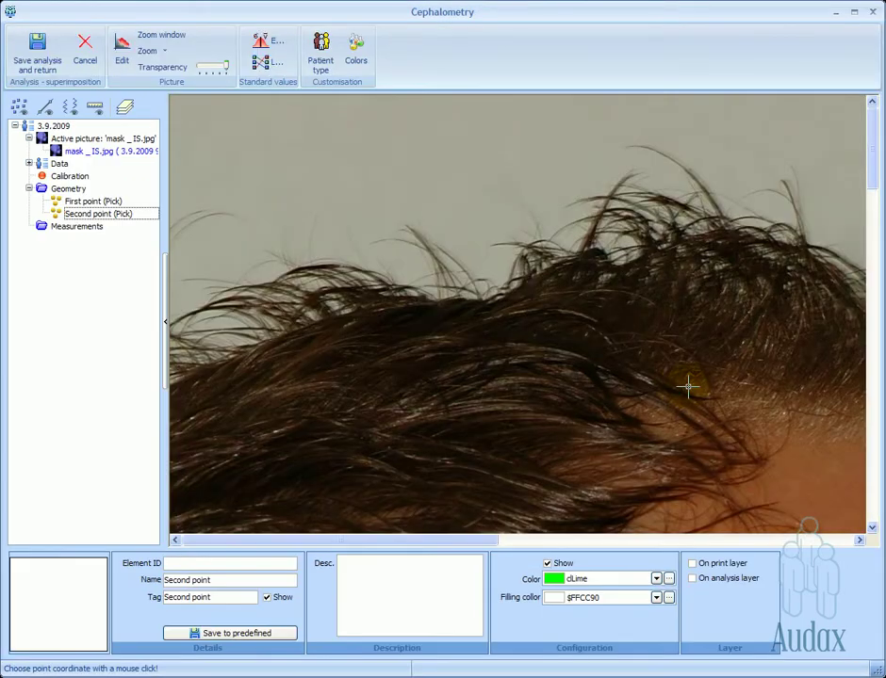
Step: Place First point under the nose and Second point on the chin, then save
click(409, 346)
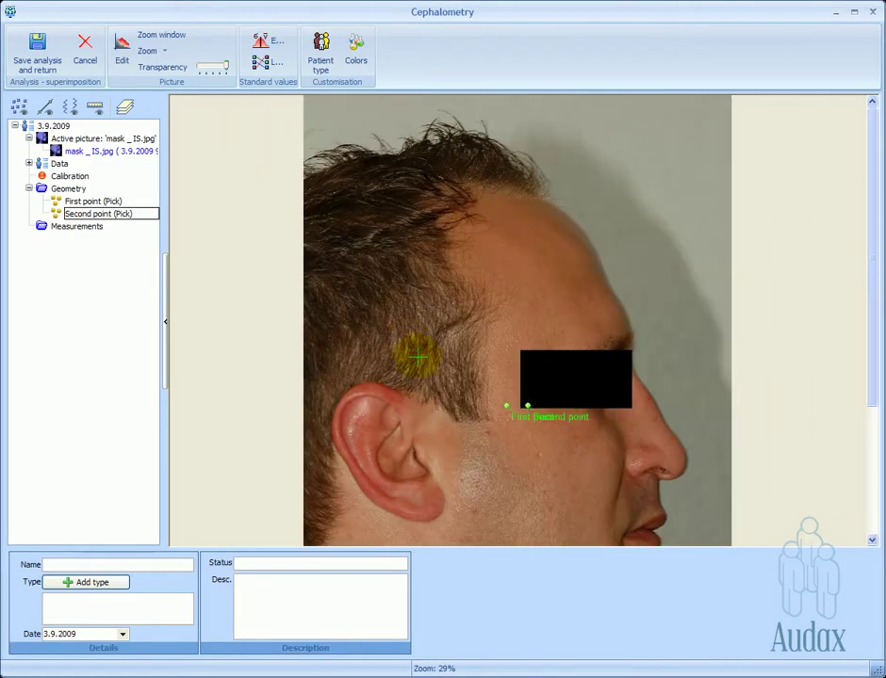
drag(866, 396, 863, 523)
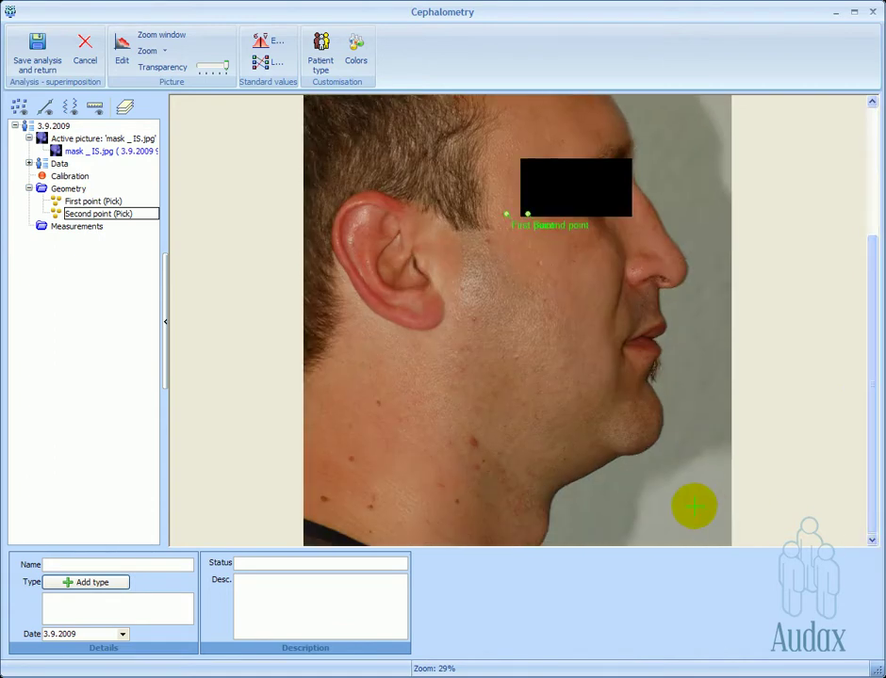
scroll(704, 510, up, 2)
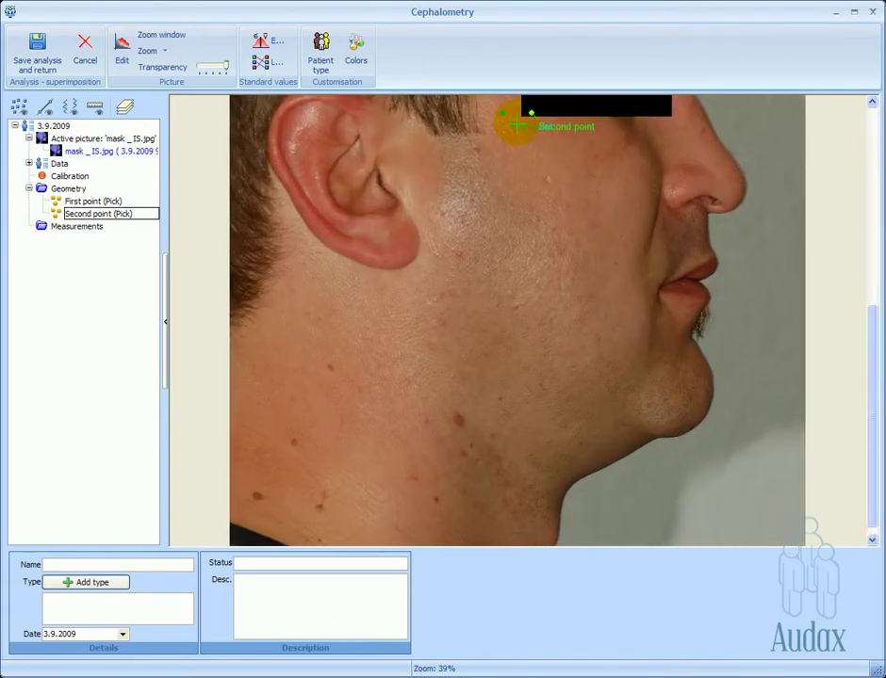
key(Up)
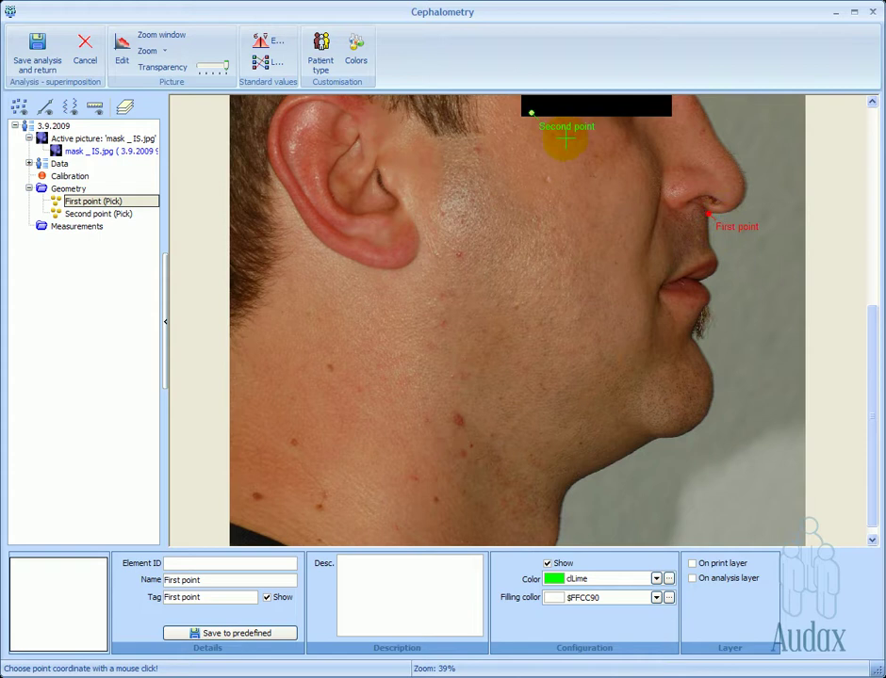
drag(563, 136, 682, 459)
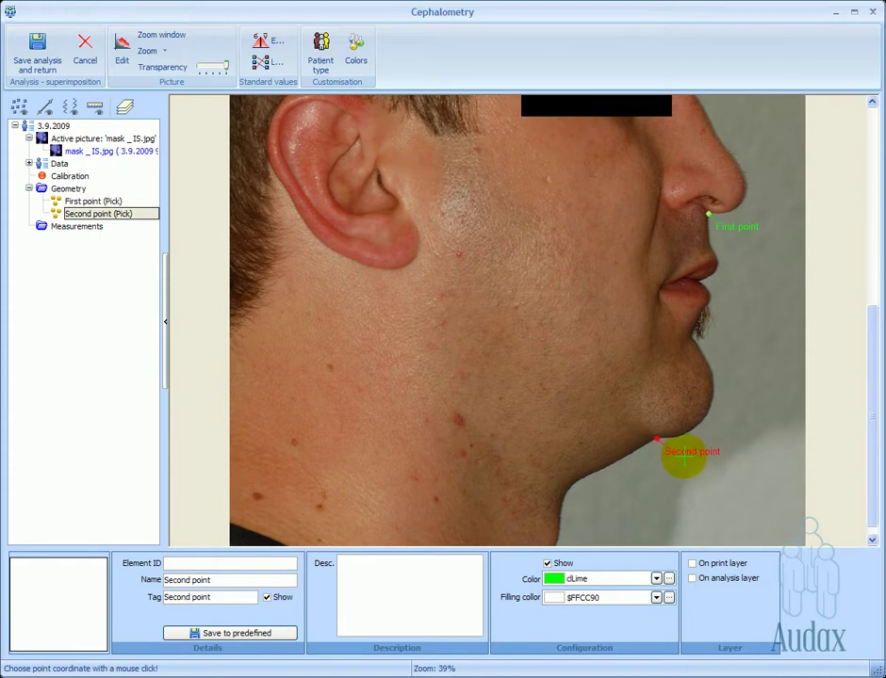
click(39, 59)
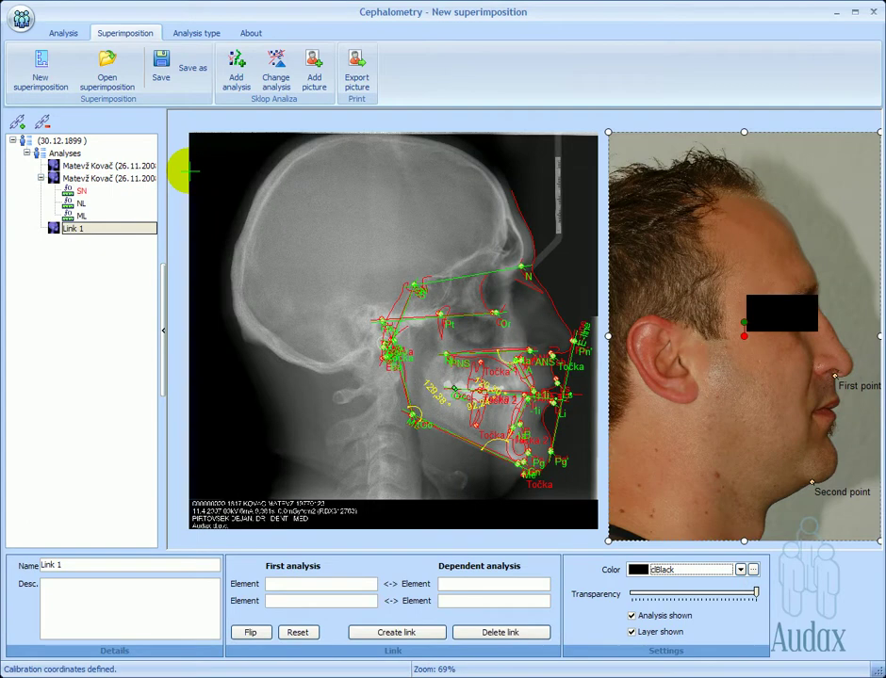
Step: Link the X-ray's Subnasale and chin point to the photo's First and Second points, then assemble
click(421, 632)
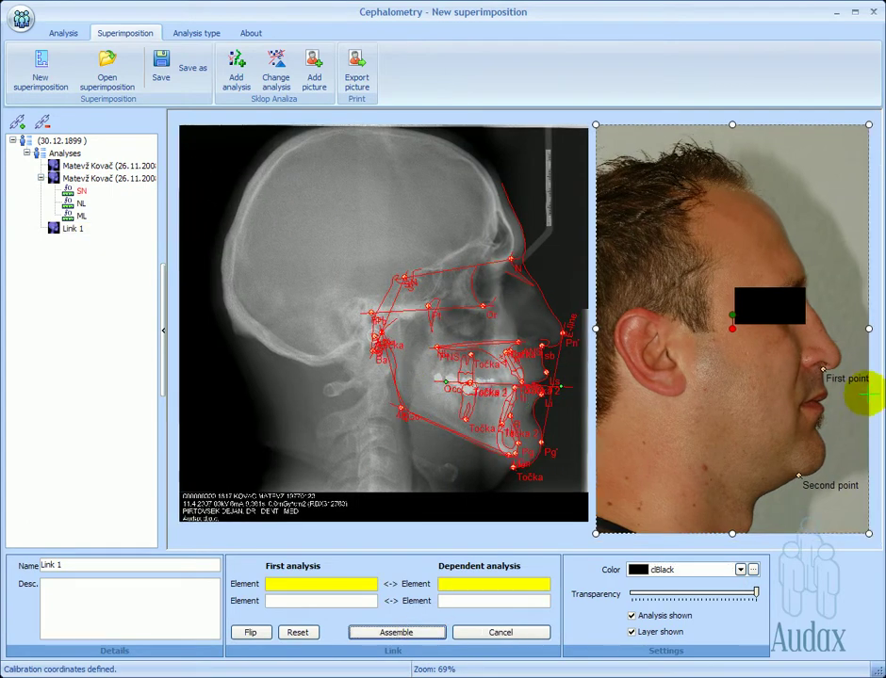
click(546, 356)
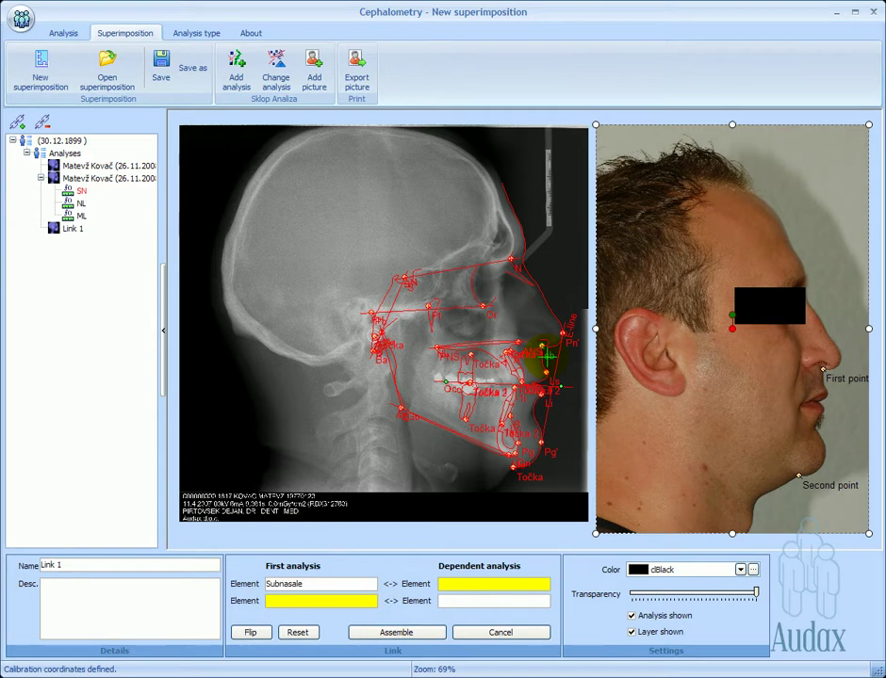
click(535, 478)
click(847, 380)
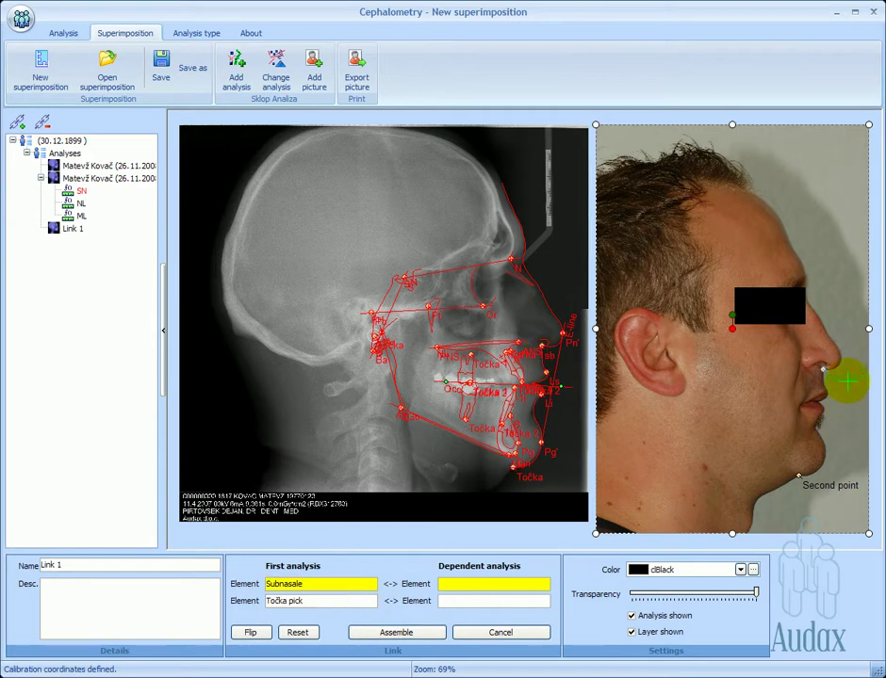
click(798, 477)
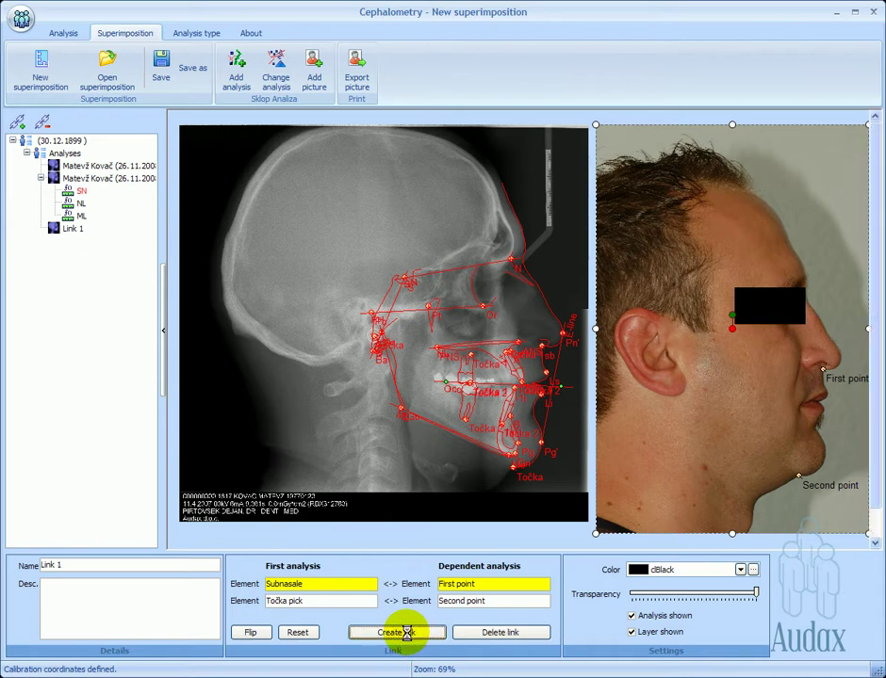
click(407, 638)
Step: Make the face photo semi-transparent, trial-drag and rotate it, then reset to the linked fit
drag(756, 593, 684, 597)
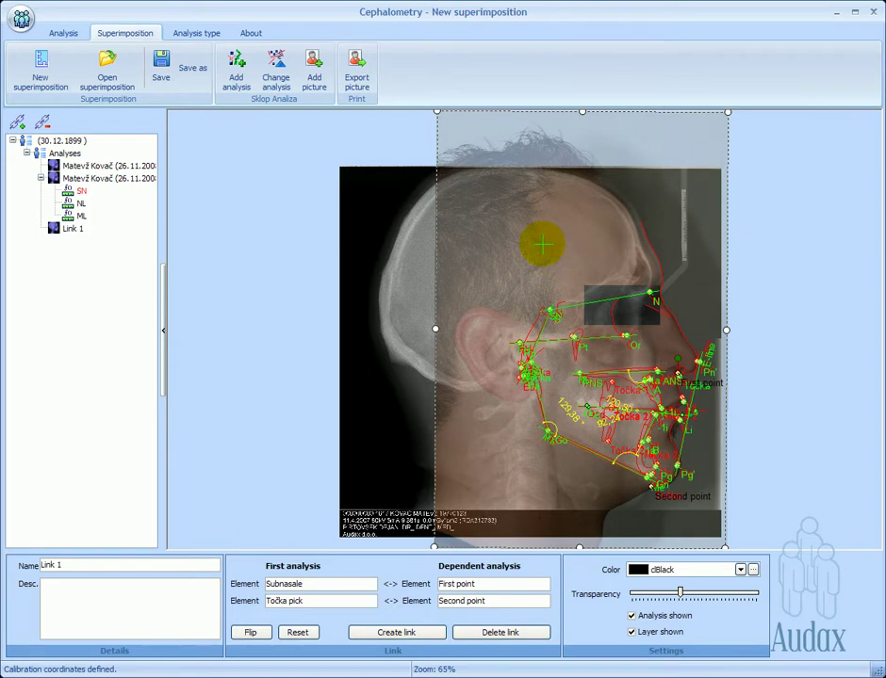
drag(557, 240, 429, 350)
drag(510, 303, 396, 257)
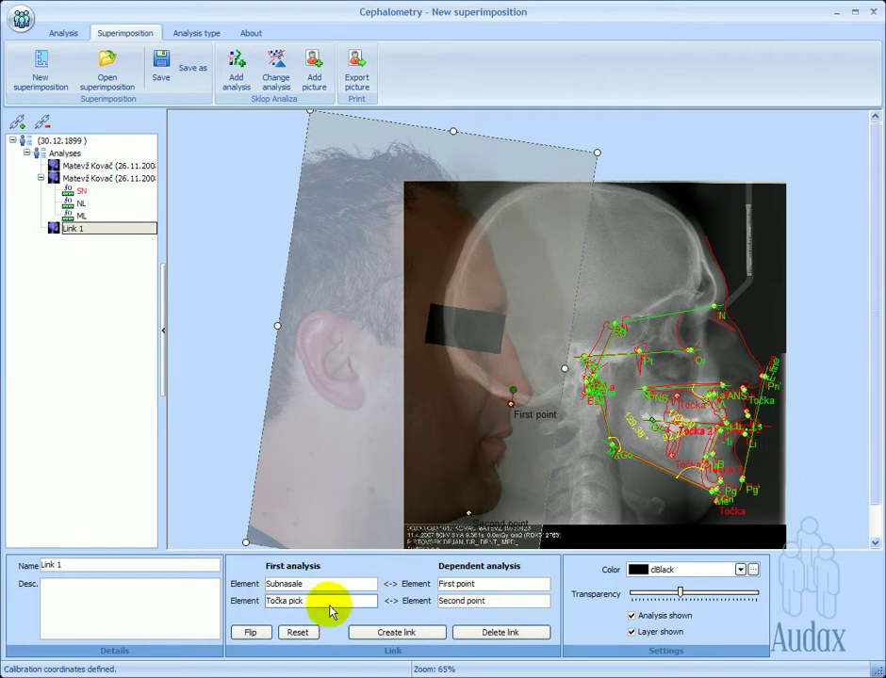
click(296, 632)
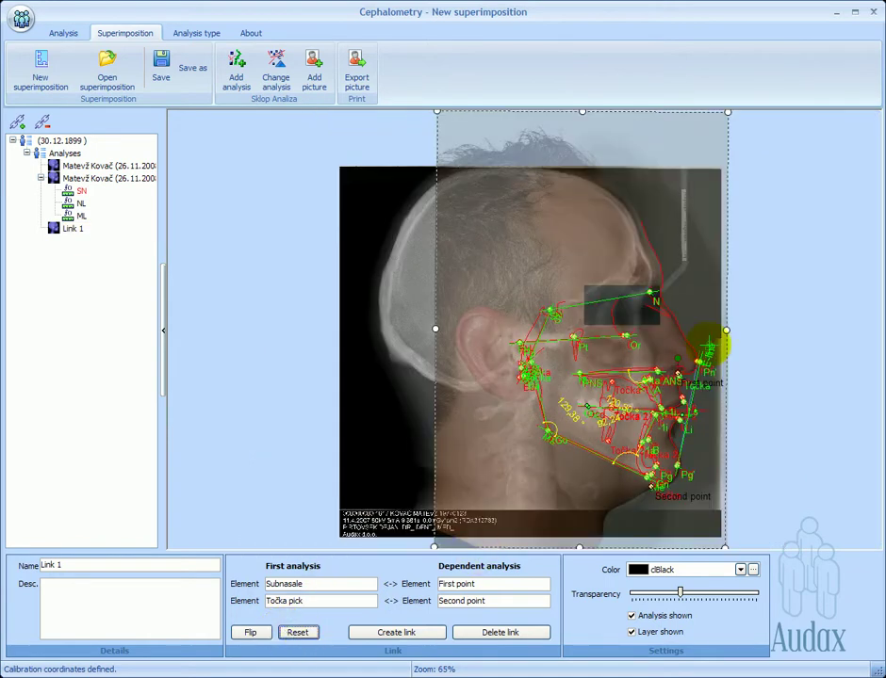